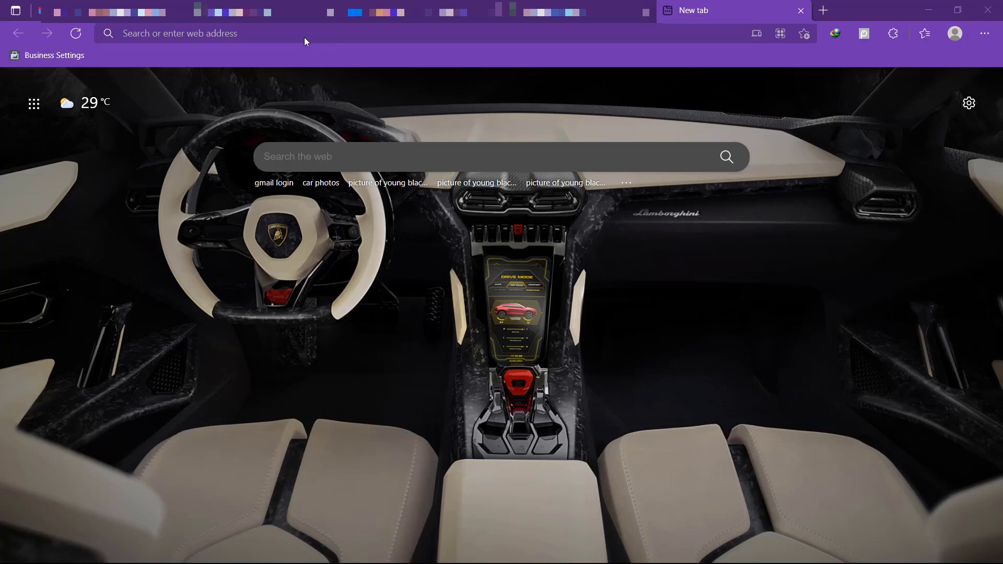
Step: Open an InPrivate Edge window and load business.facebook.com
{"action": "key", "text": "ctrl+shift+n"}
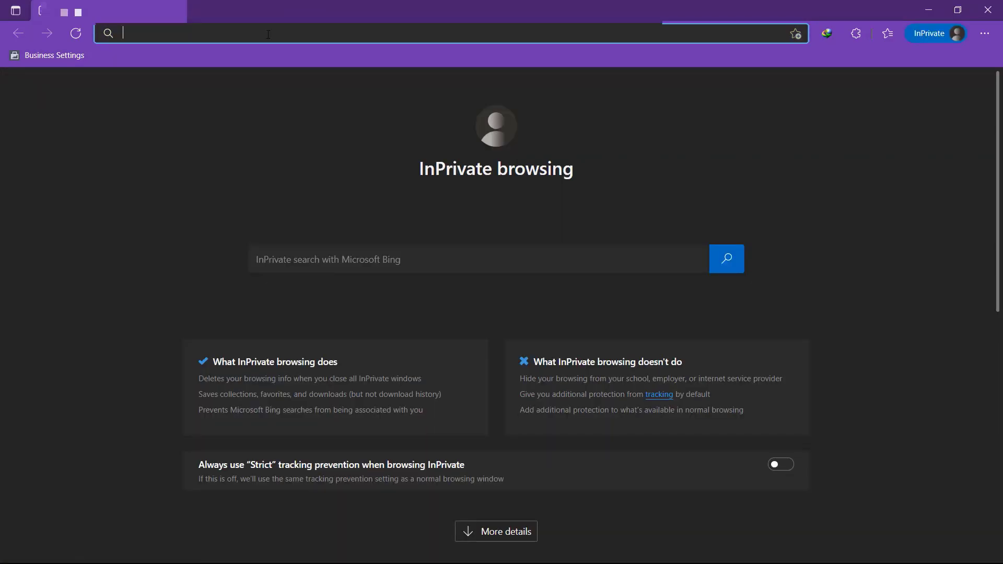
{"action": "type", "text": "business.facebook.com"}
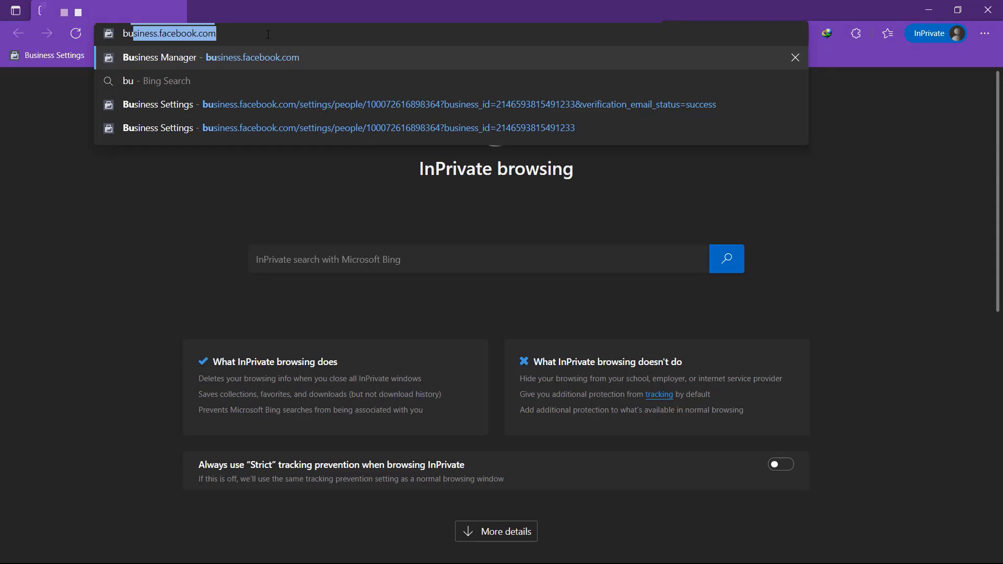
{"action": "key", "text": "Right"}
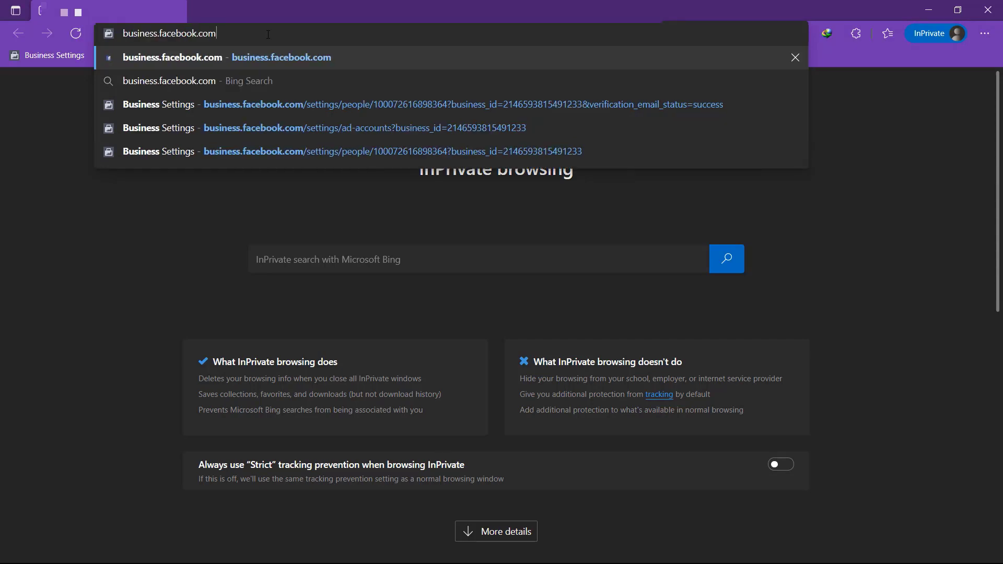
{"action": "key", "text": "BackSpace"}
{"action": "key", "text": "BackSpace"}
{"action": "type", "text": "om"}
{"action": "key", "text": "Return"}
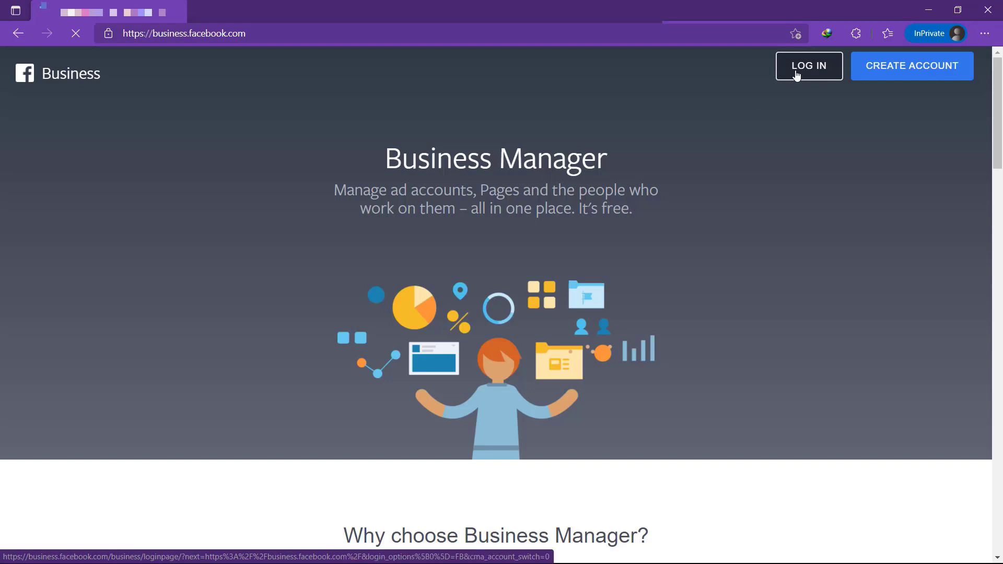
Step: Highlight the Business Manager title and subtitle on the landing page, then clear the selection
{"action": "left_click_drag", "start_coordinate": [389, 154], "coordinate": [581, 186]}
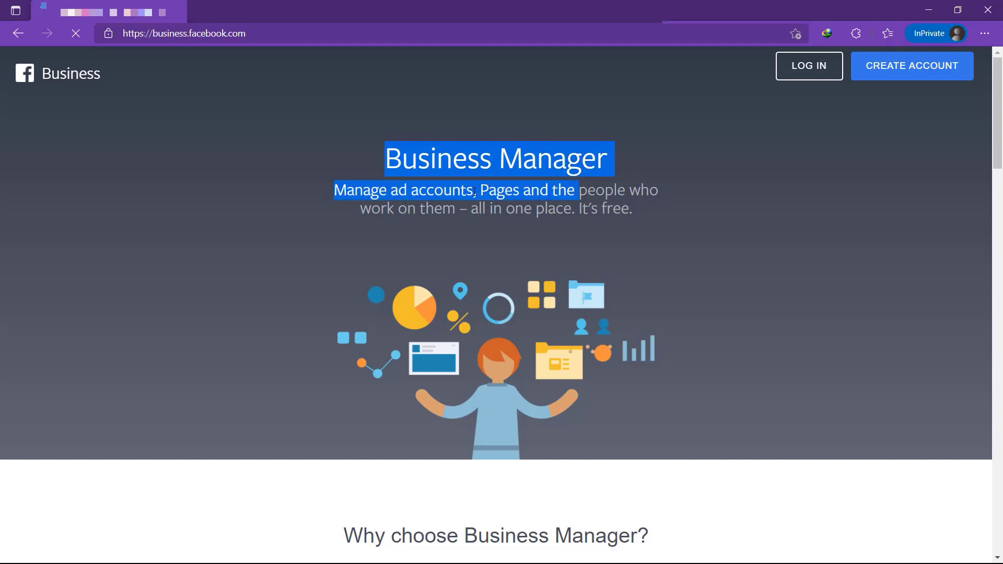
{"action": "left_click", "coordinate": [491, 199]}
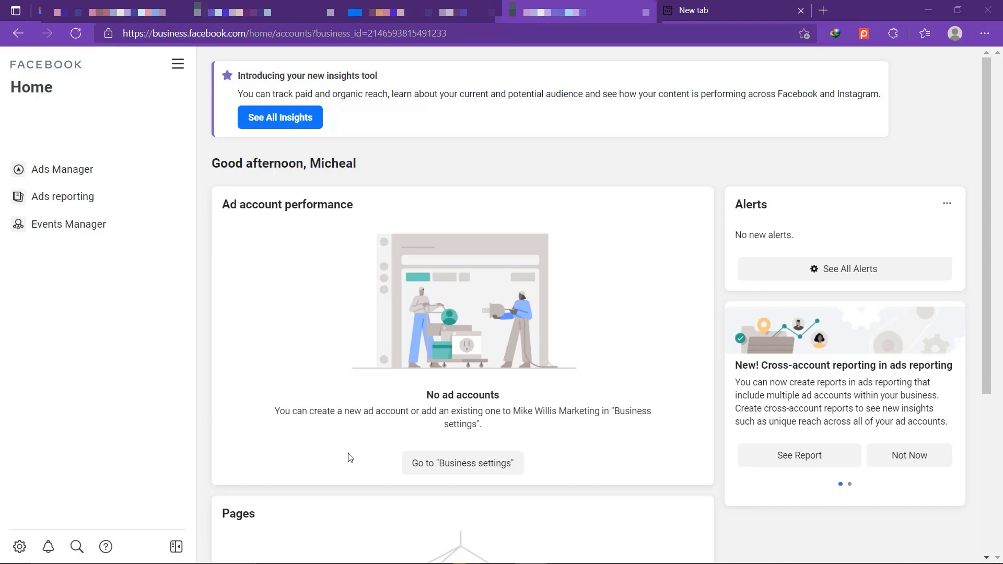
{"action": "left_click", "coordinate": [271, 11]}
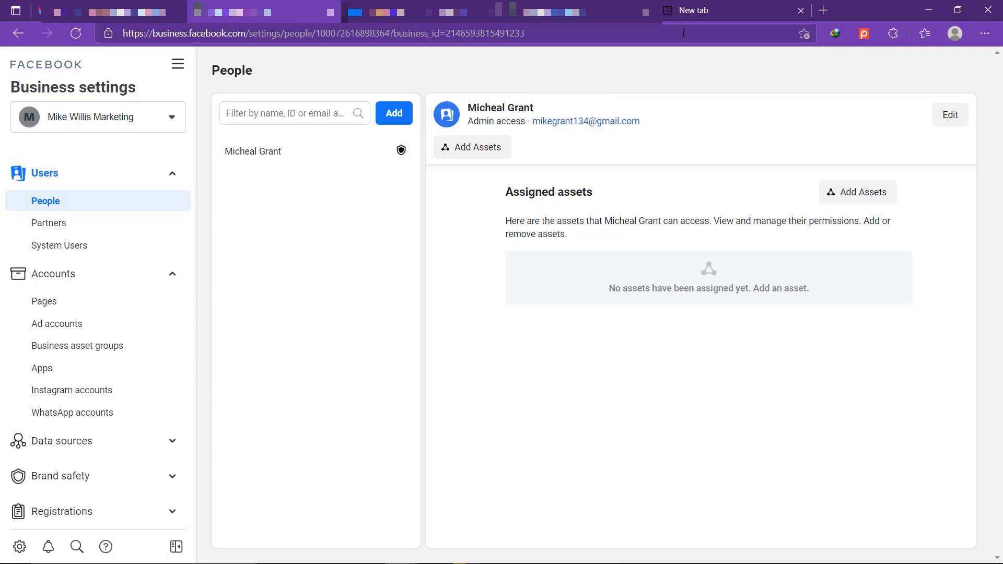
{"action": "left_click", "coordinate": [614, 16]}
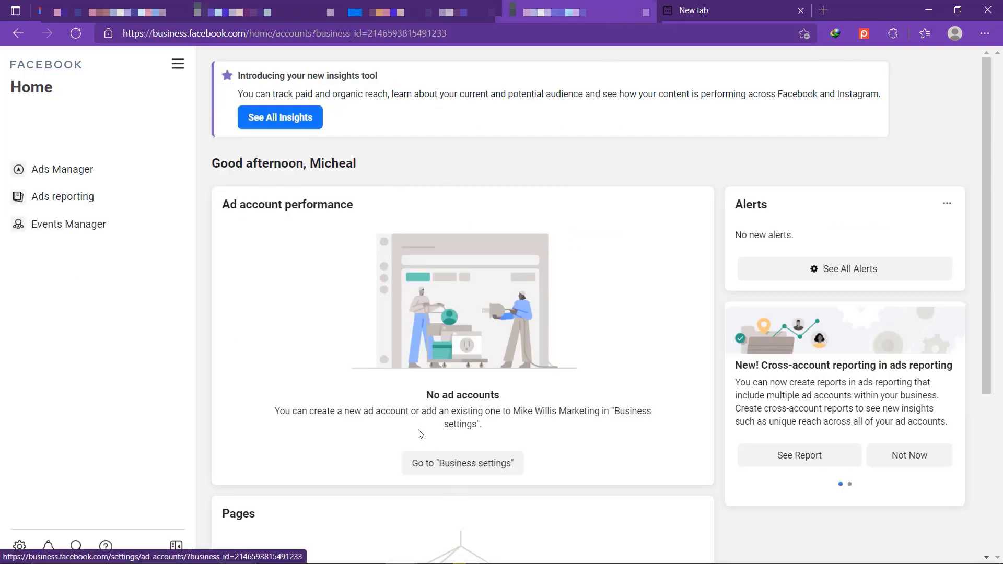
{"action": "scroll", "coordinate": [410, 343], "scroll_direction": "down", "scroll_amount": 2}
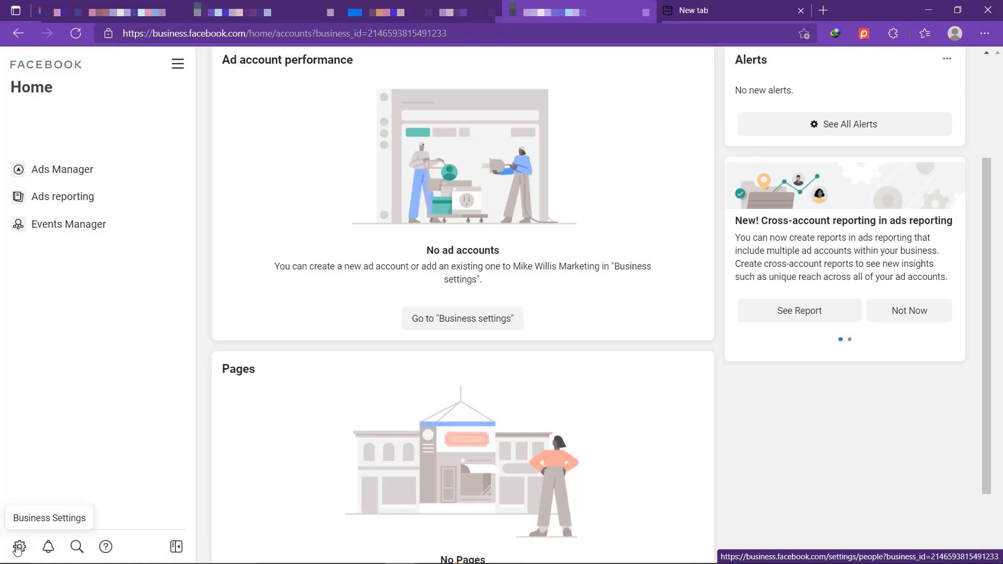
Step: Go to Business Settings and show the empty Accounts > Ad accounts list
{"action": "left_click", "coordinate": [18, 547]}
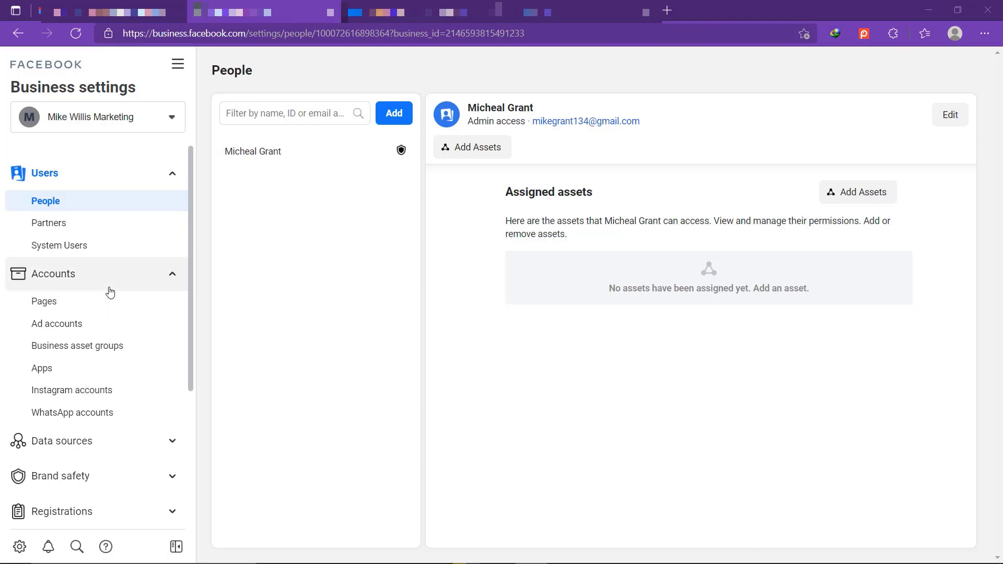
{"action": "scroll", "coordinate": [109, 290], "scroll_direction": "down", "scroll_amount": 2}
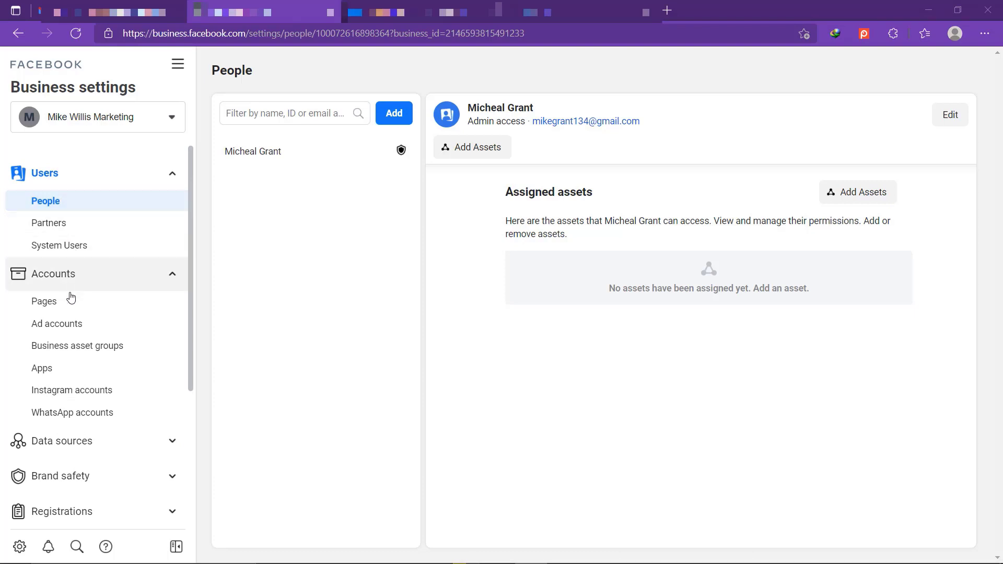
{"action": "left_click", "coordinate": [65, 315]}
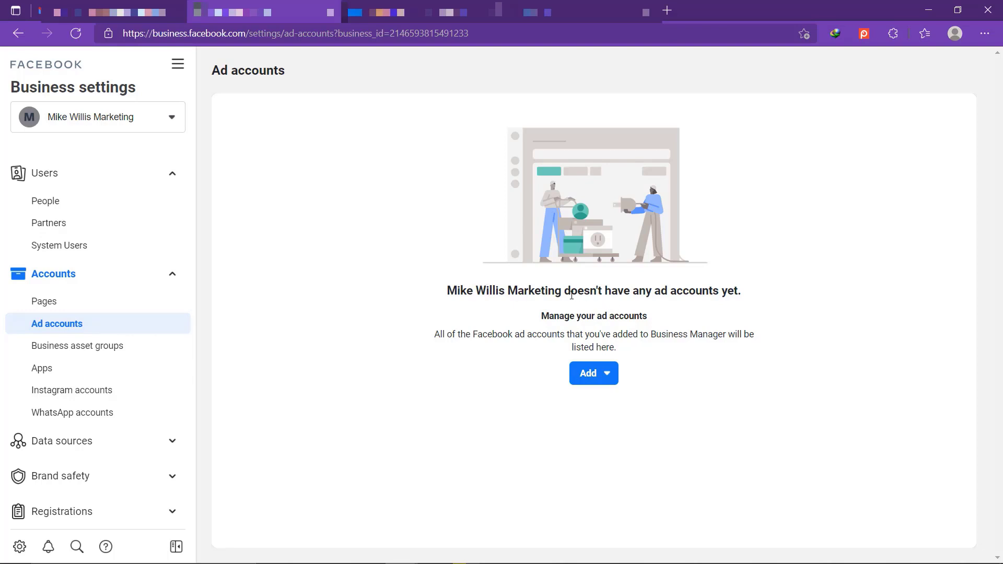
Step: From the empty Ad accounts page, choose Add > Create a new ad account
{"action": "left_click_drag", "start_coordinate": [565, 294], "coordinate": [743, 296]}
{"action": "left_click", "coordinate": [574, 330]}
{"action": "left_click", "coordinate": [608, 381]}
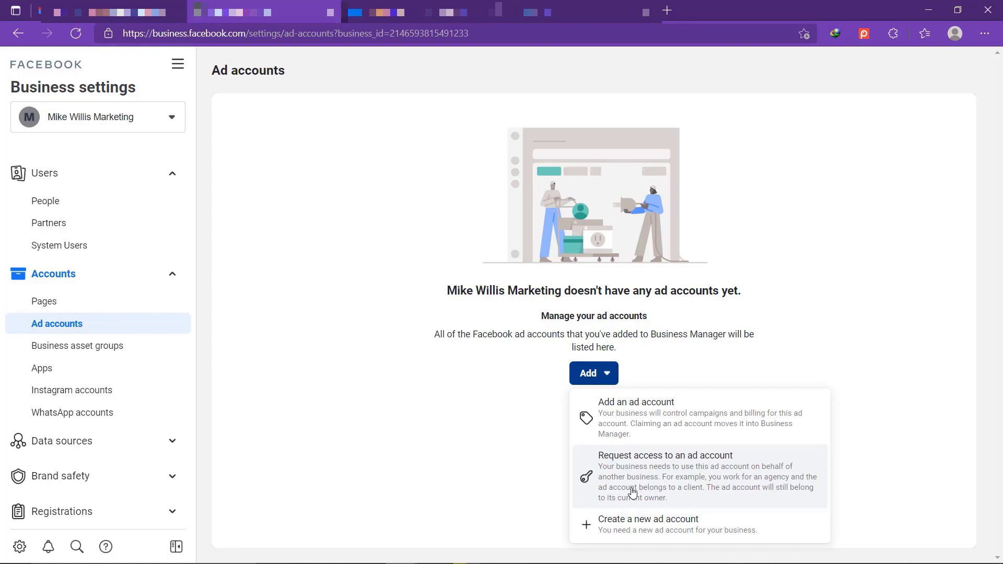
{"action": "left_click", "coordinate": [631, 526]}
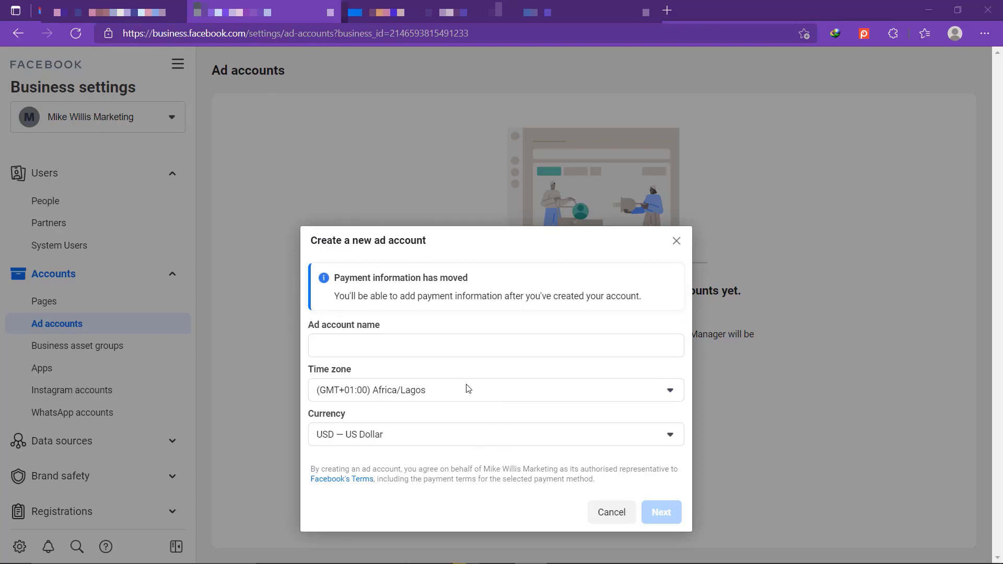
{"action": "left_click", "coordinate": [453, 349]}
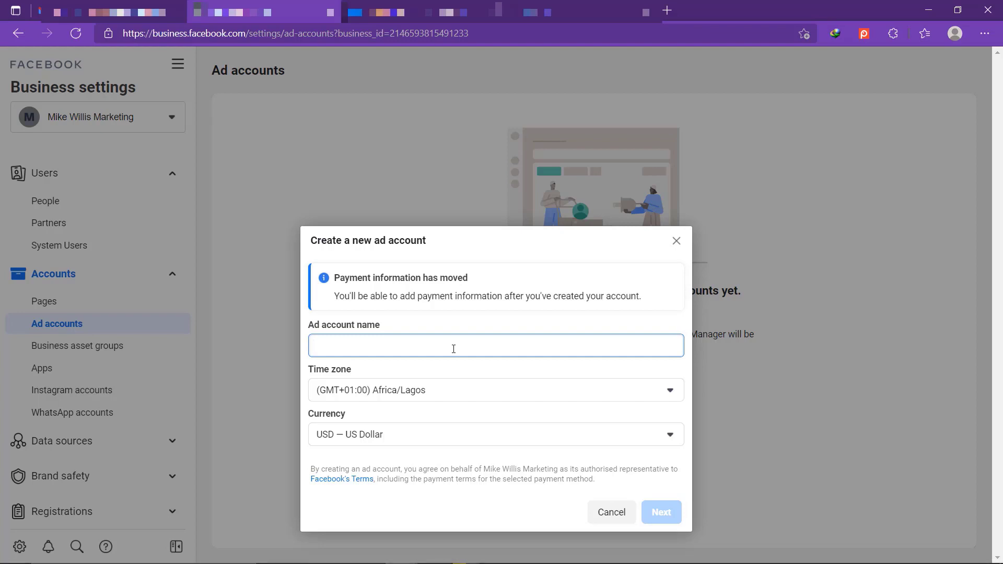
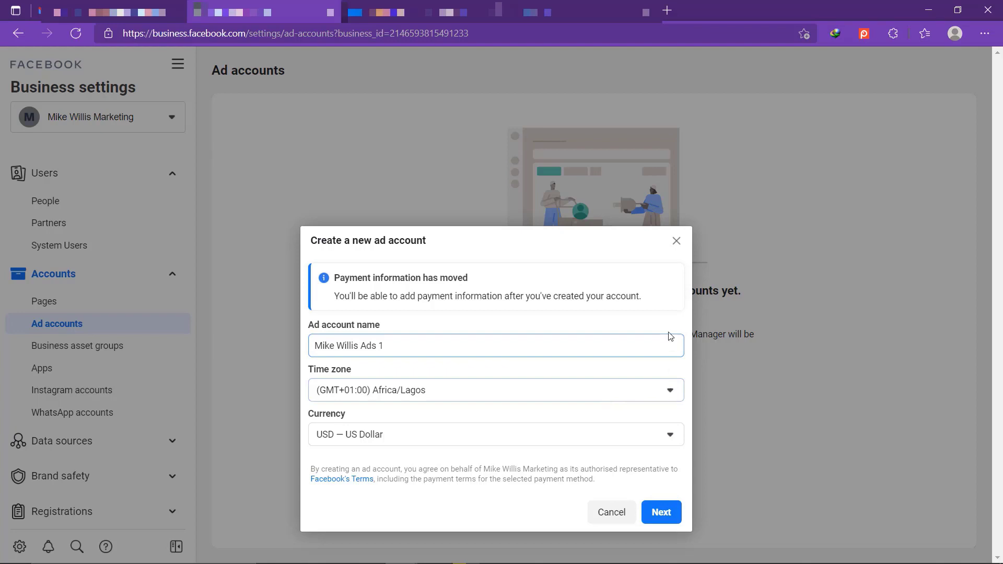
{"action": "left_click", "coordinate": [665, 395]}
{"action": "left_click", "coordinate": [663, 395]}
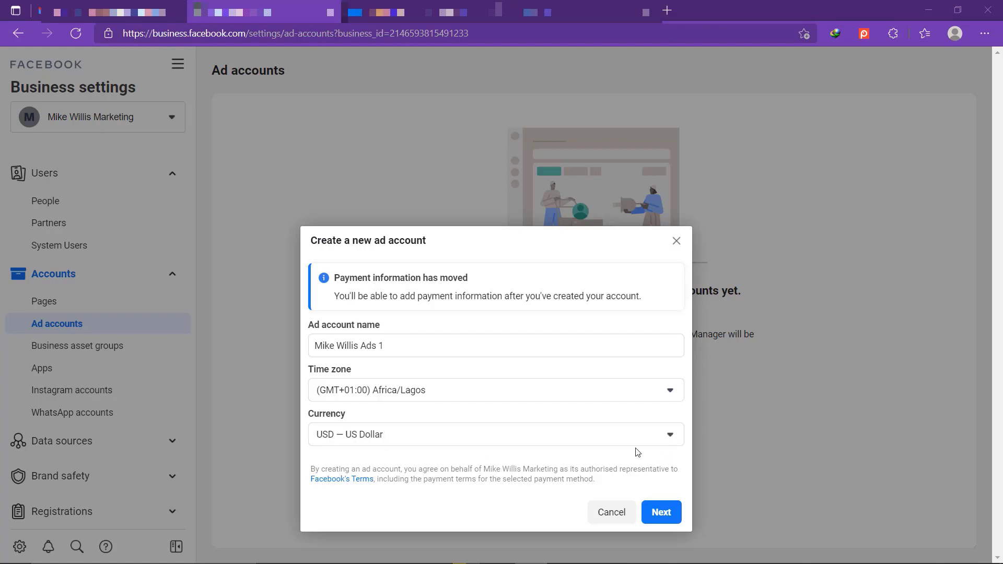
Step: Pick NGN — Nigerian Naira as the account currency and continue to the next step
{"action": "left_click", "coordinate": [661, 439]}
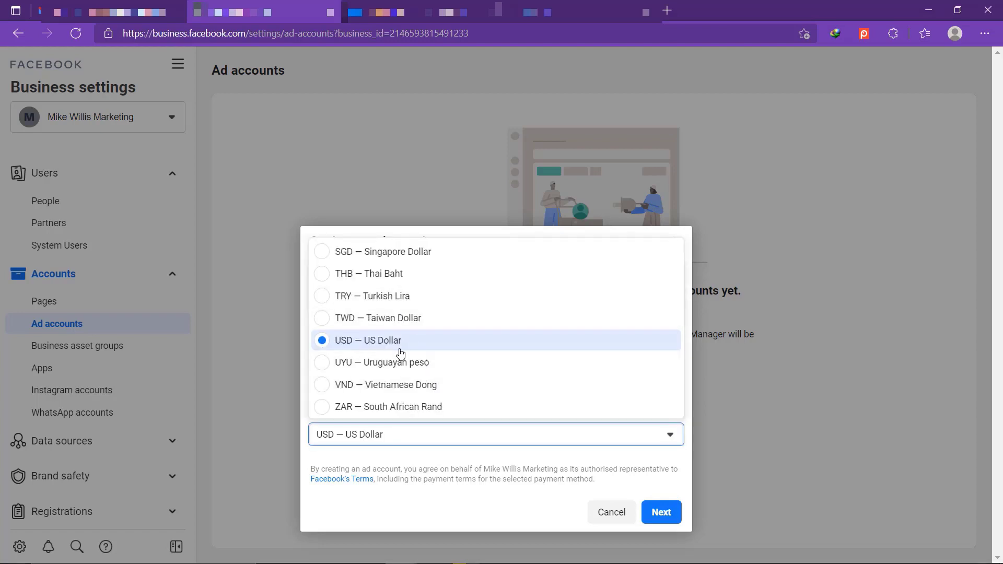
{"action": "scroll", "coordinate": [401, 353], "scroll_direction": "up", "scroll_amount": 5}
{"action": "scroll", "coordinate": [401, 353], "scroll_direction": "up", "scroll_amount": 3}
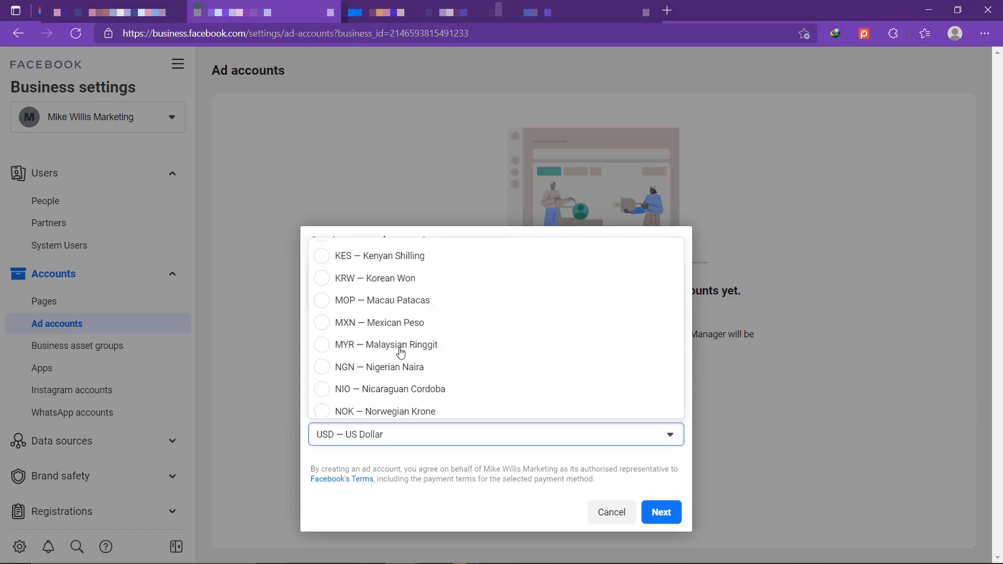
{"action": "scroll", "coordinate": [401, 352], "scroll_direction": "down", "scroll_amount": 1}
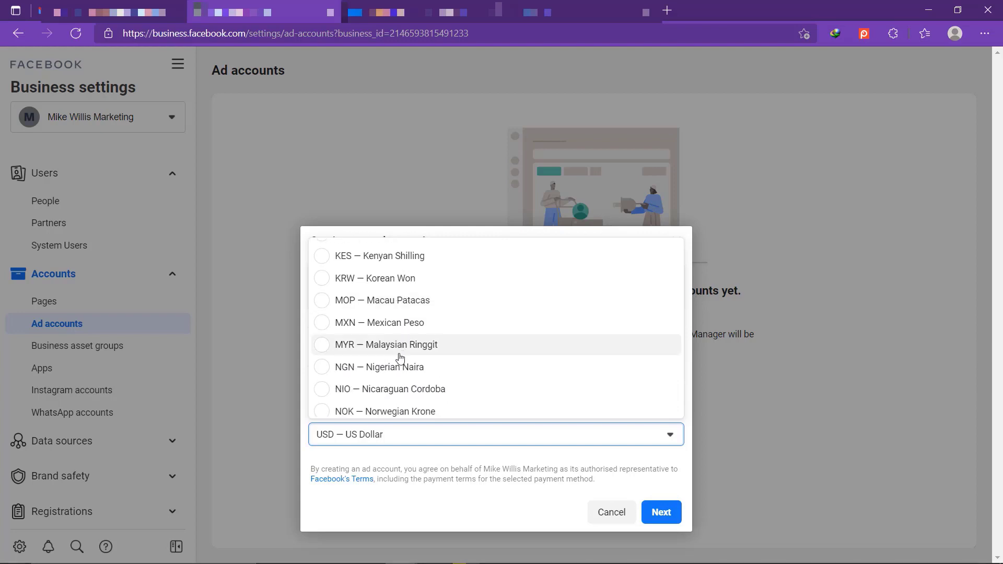
{"action": "left_click", "coordinate": [413, 368]}
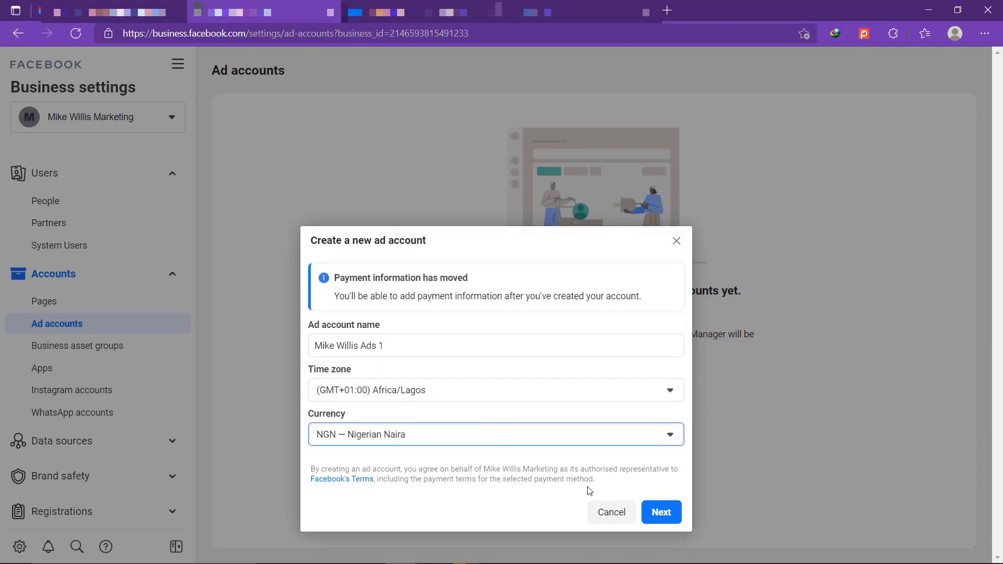
{"action": "left_click", "coordinate": [647, 512]}
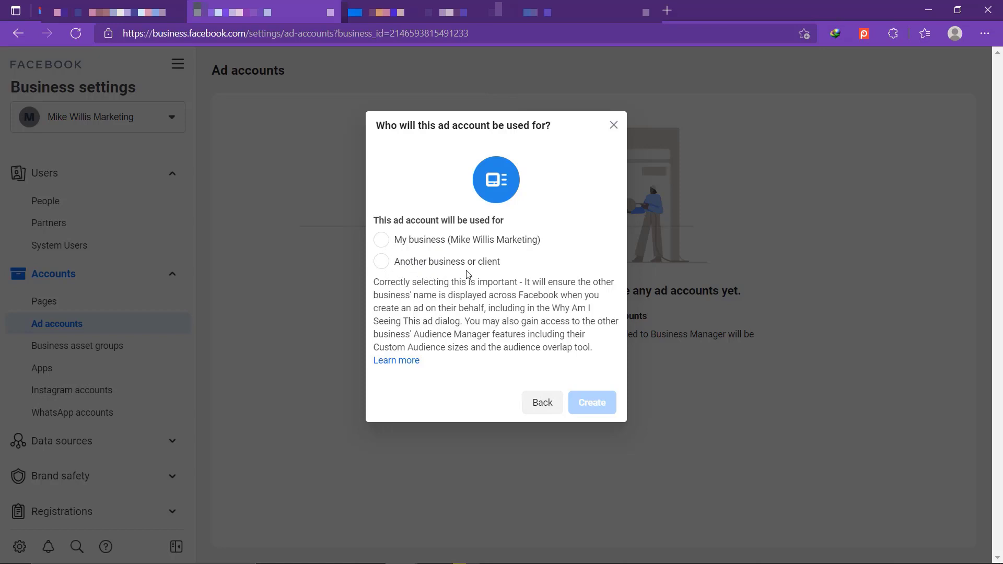
Step: Mark the account as for My business and submit it, which returns an unknown error
{"action": "left_click", "coordinate": [384, 241]}
{"action": "left_click", "coordinate": [584, 399]}
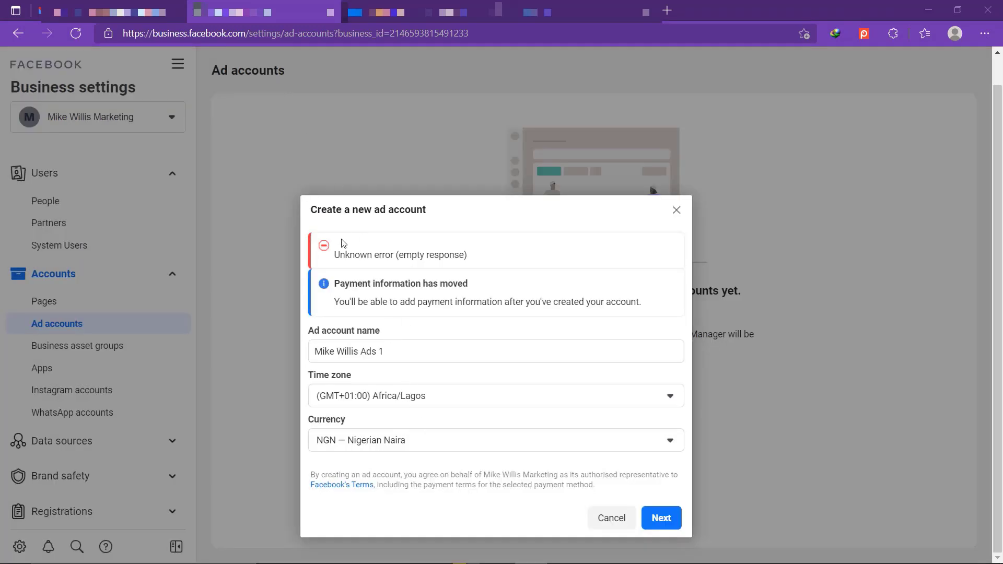
Step: Change the account currency to USD — US Dollar
{"action": "left_click_drag", "start_coordinate": [334, 255], "coordinate": [480, 268]}
{"action": "left_click", "coordinate": [480, 267]}
{"action": "left_click", "coordinate": [555, 440]}
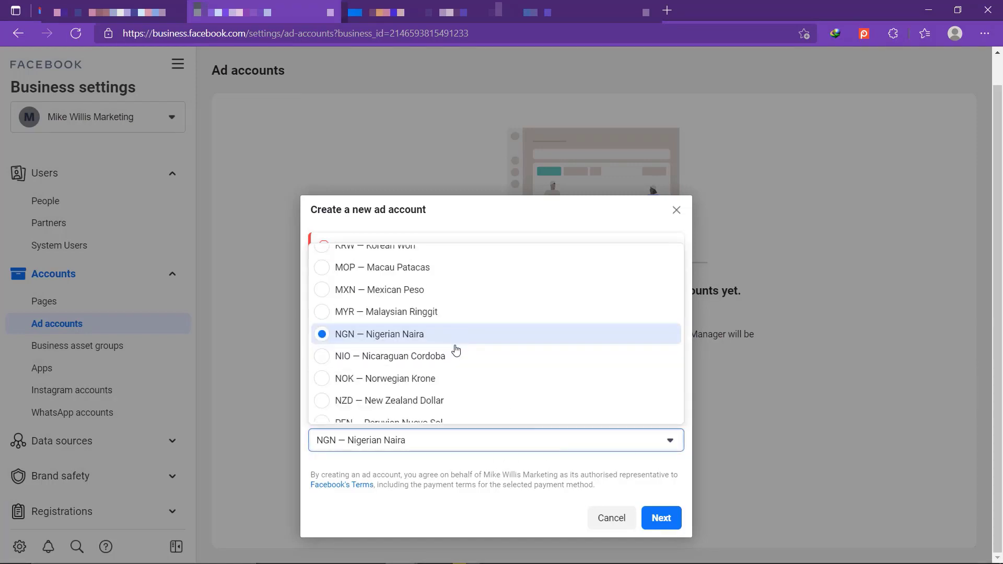
{"action": "scroll", "coordinate": [452, 373], "scroll_direction": "up", "scroll_amount": 3}
{"action": "scroll", "coordinate": [450, 370], "scroll_direction": "down", "scroll_amount": 2}
{"action": "scroll", "coordinate": [450, 370], "scroll_direction": "down", "scroll_amount": 5}
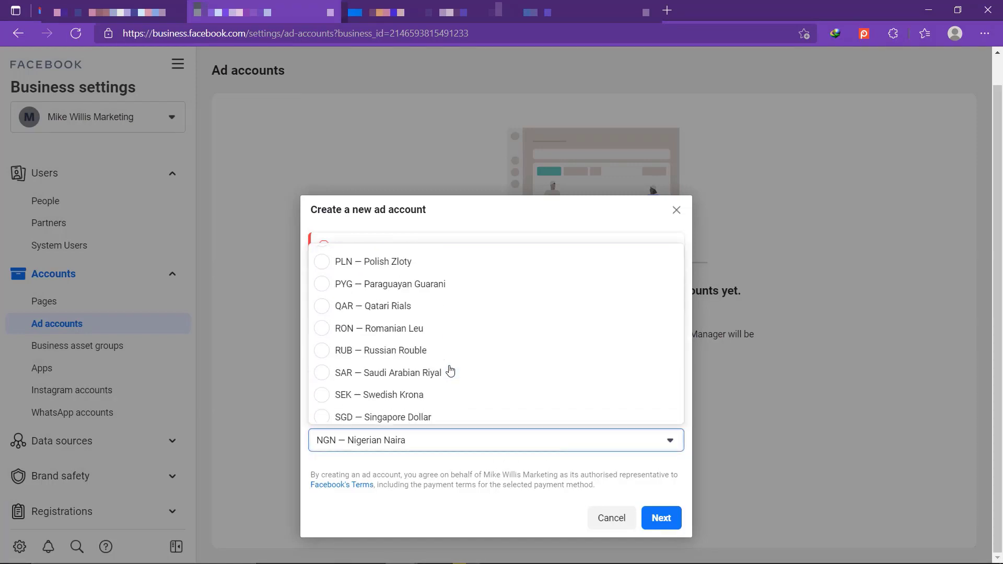
{"action": "left_click", "coordinate": [448, 350]}
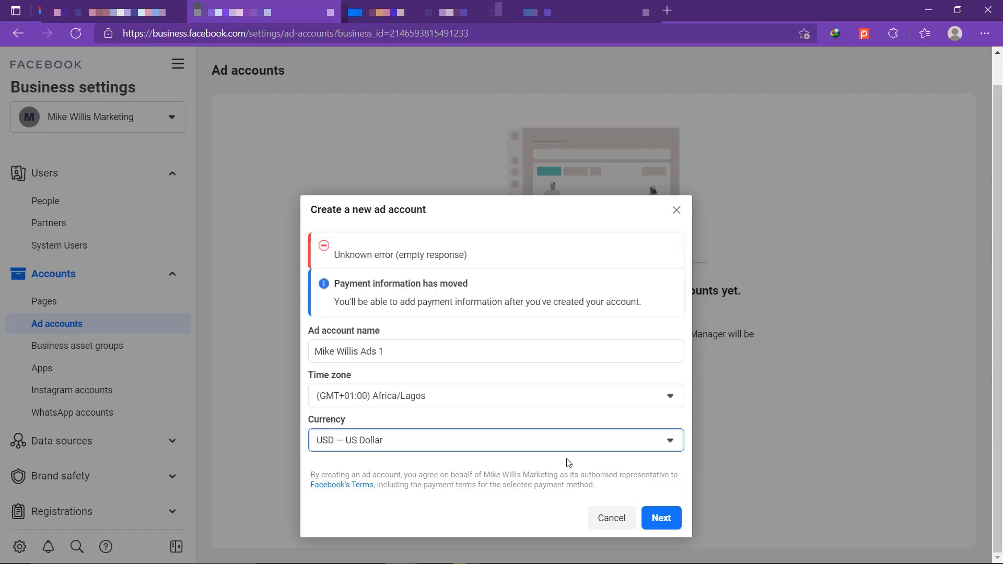
Step: Submit the account details, retrying until the Add people and set permissions dialog appears
{"action": "left_click", "coordinate": [662, 519]}
{"action": "left_click", "coordinate": [664, 522]}
{"action": "left_click", "coordinate": [664, 521]}
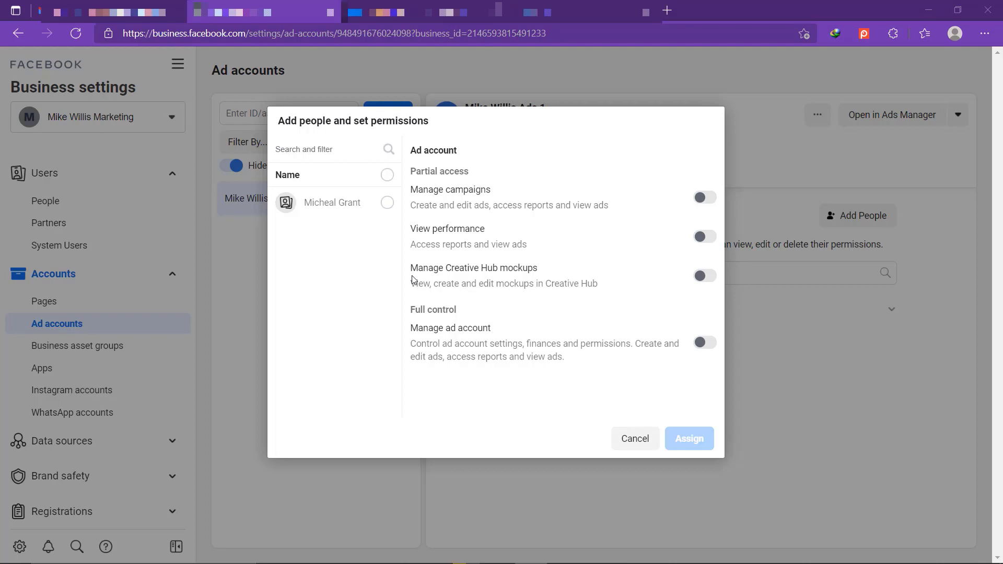
Step: Select the listed person, switch on Manage ad account, and assign that permission
{"action": "left_click", "coordinate": [387, 175]}
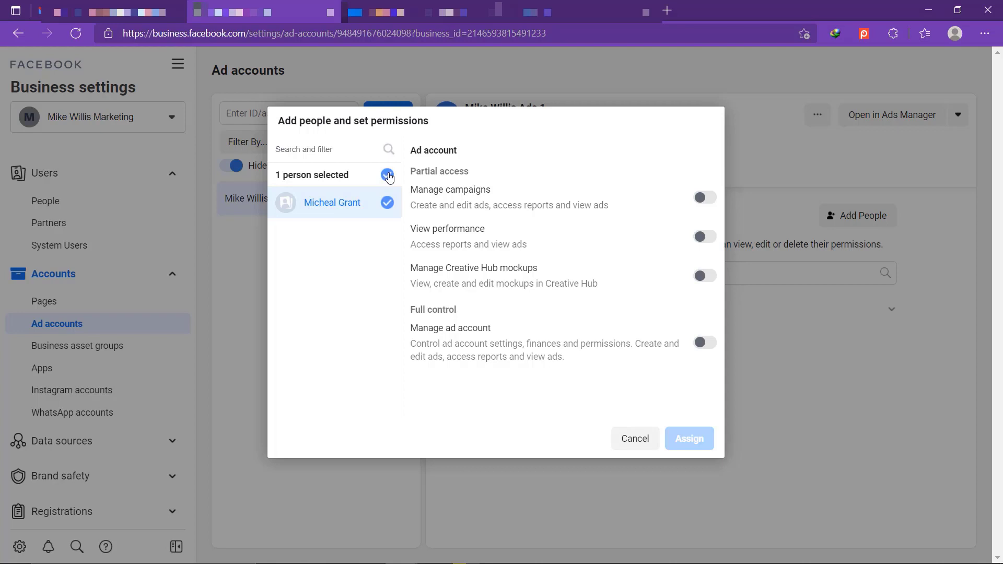
{"action": "left_click", "coordinate": [388, 203]}
{"action": "left_click", "coordinate": [388, 205]}
{"action": "left_click", "coordinate": [702, 342]}
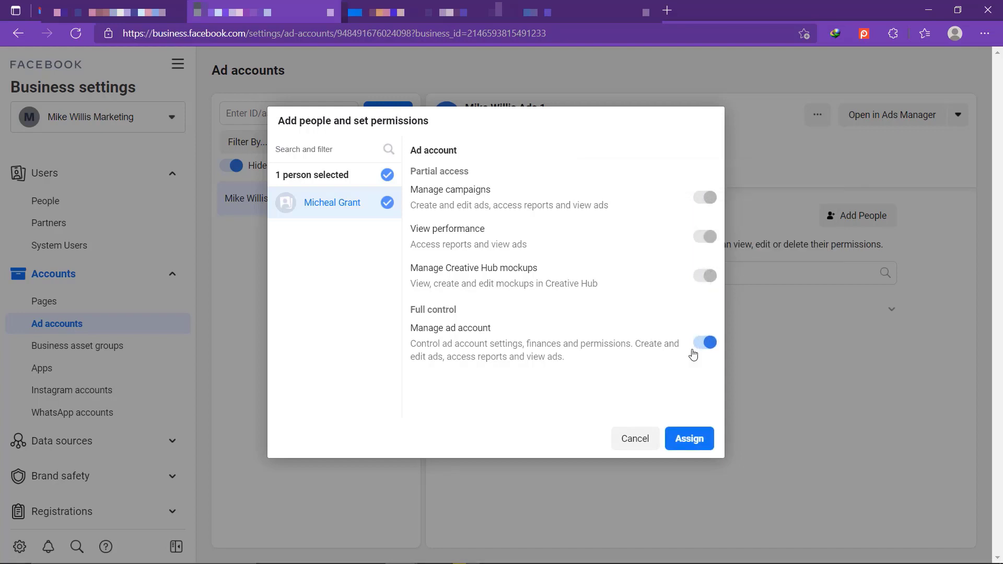
{"action": "left_click", "coordinate": [686, 437]}
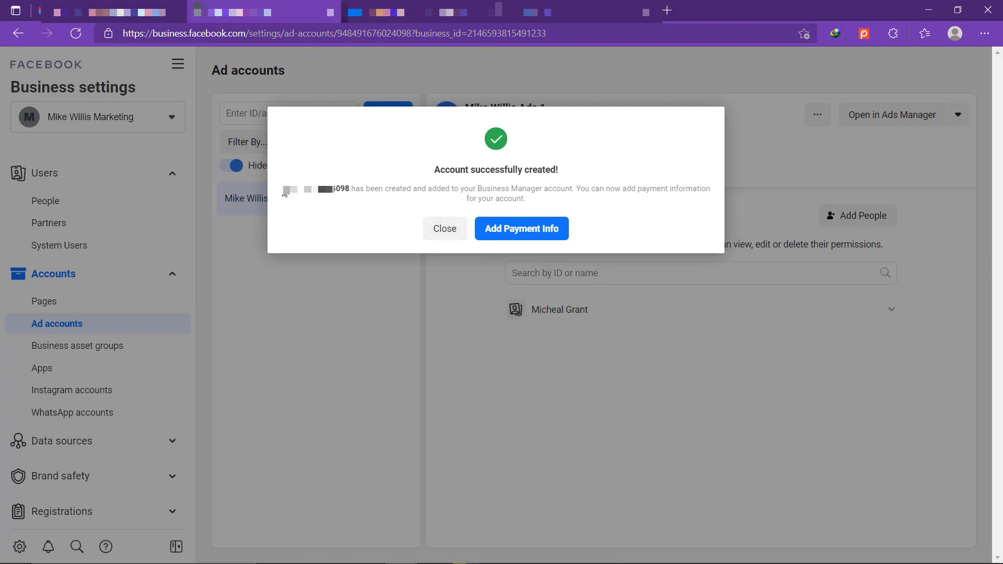
Step: Close the success dialog and exit without adding payment information
{"action": "left_click_drag", "start_coordinate": [298, 189], "coordinate": [357, 190]}
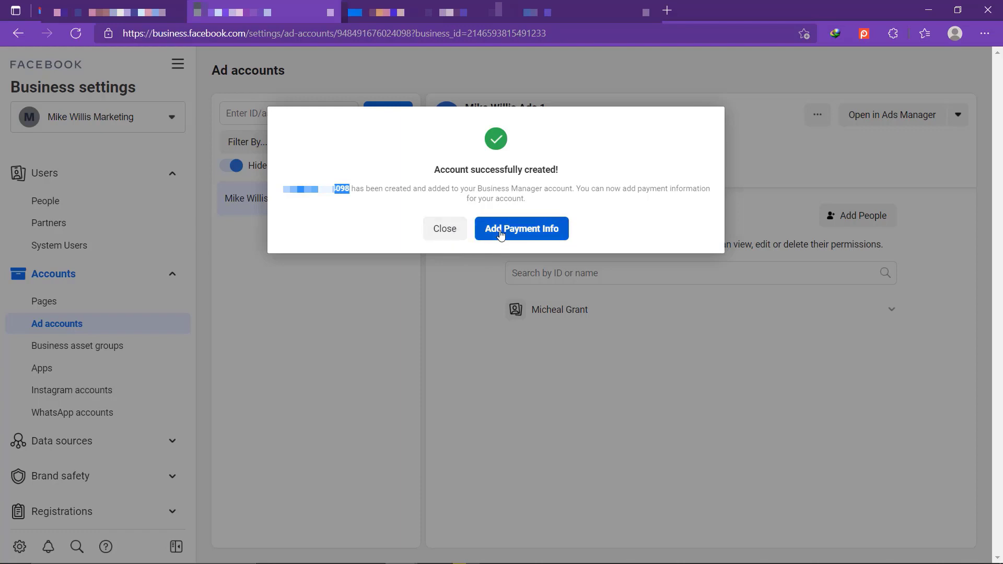
{"action": "left_click", "coordinate": [456, 233]}
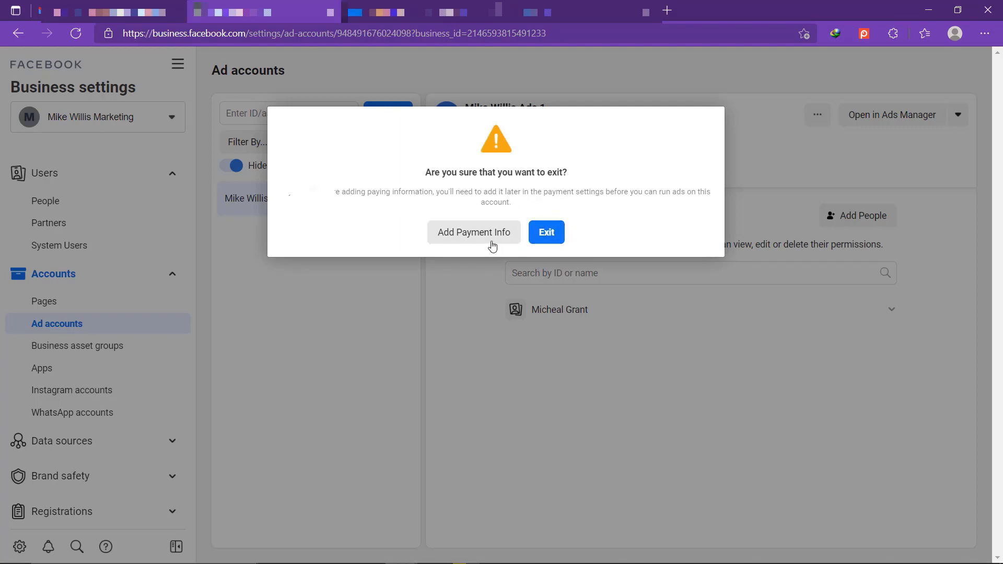
{"action": "left_click", "coordinate": [547, 234]}
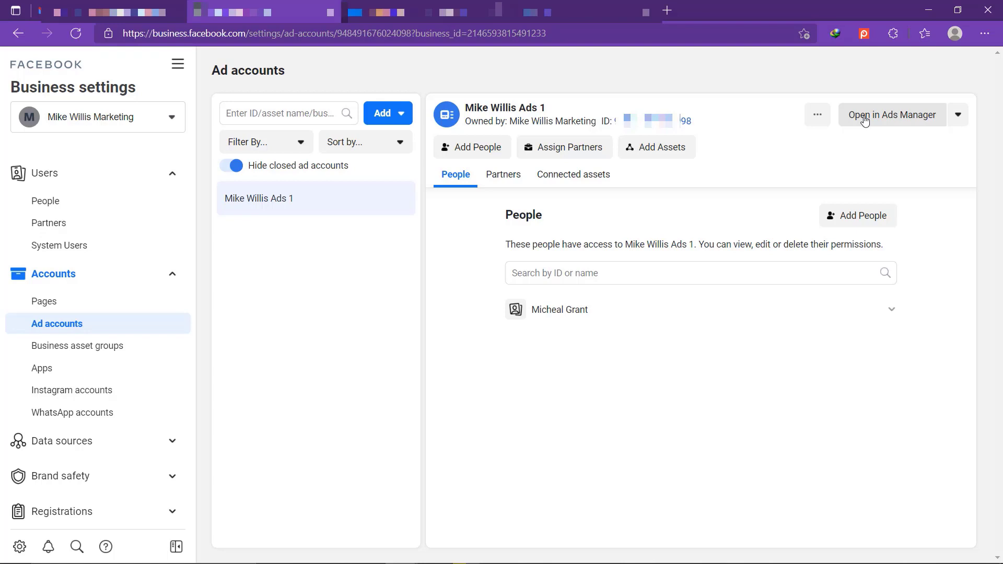
{"action": "left_click", "coordinate": [880, 119]}
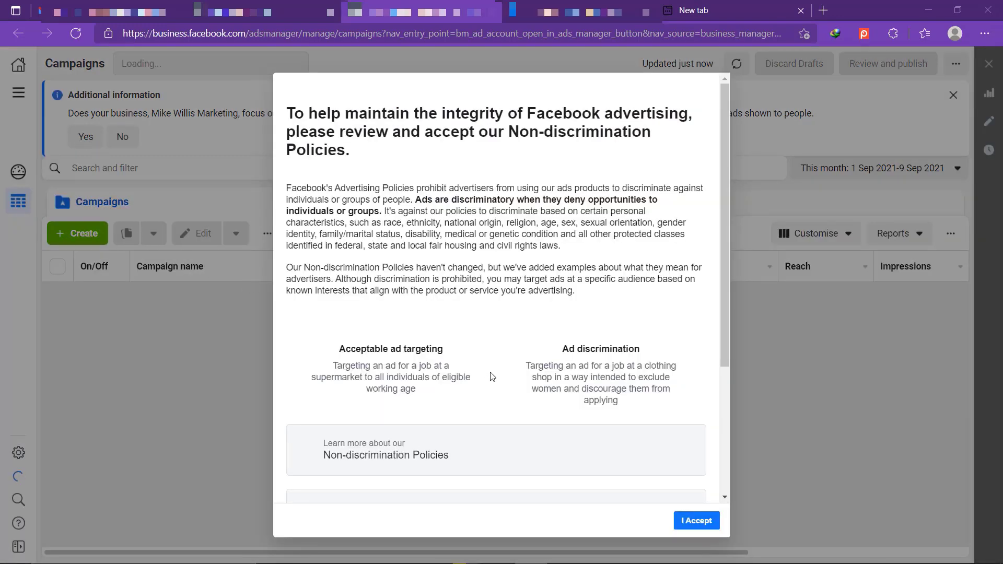
Step: Read through the Non-discrimination Policies and accept them for the new ad account
{"action": "scroll", "coordinate": [491, 386], "scroll_direction": "down", "scroll_amount": 2}
{"action": "scroll", "coordinate": [492, 386], "scroll_direction": "down", "scroll_amount": 2}
{"action": "scroll", "coordinate": [491, 386], "scroll_direction": "up", "scroll_amount": 4}
{"action": "scroll", "coordinate": [402, 407], "scroll_direction": "down", "scroll_amount": 3}
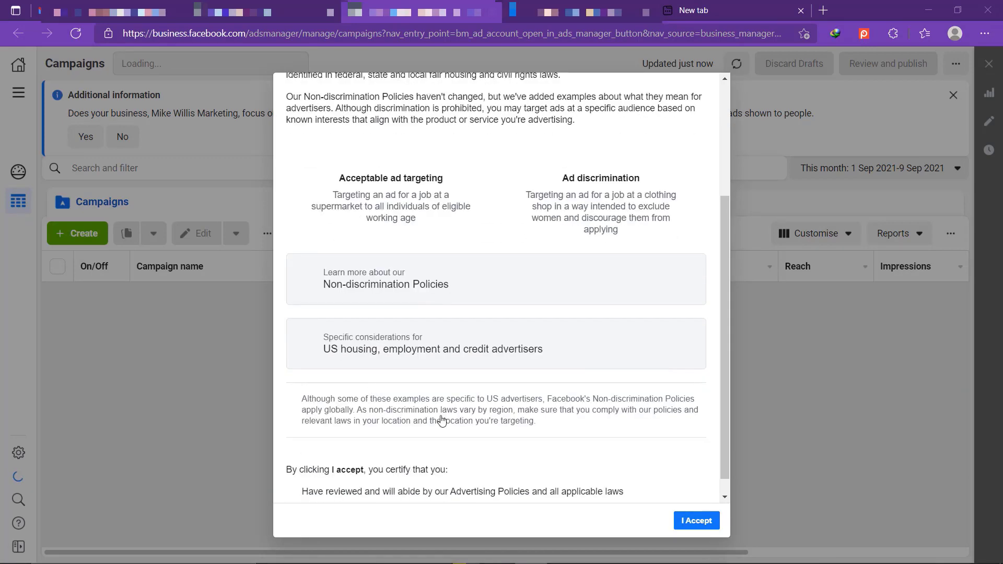
{"action": "scroll", "coordinate": [441, 420], "scroll_direction": "down", "scroll_amount": 1}
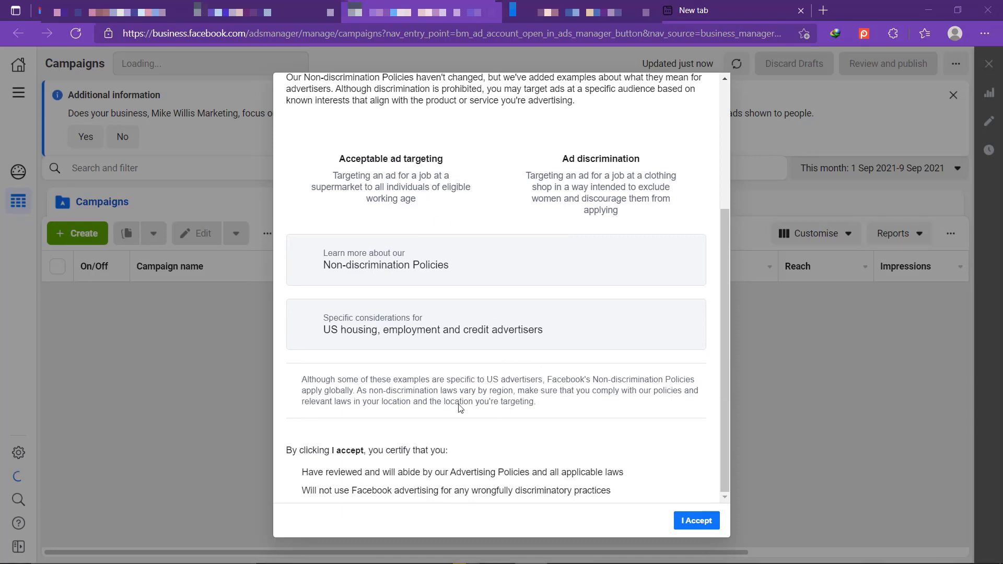
{"action": "left_click", "coordinate": [694, 522]}
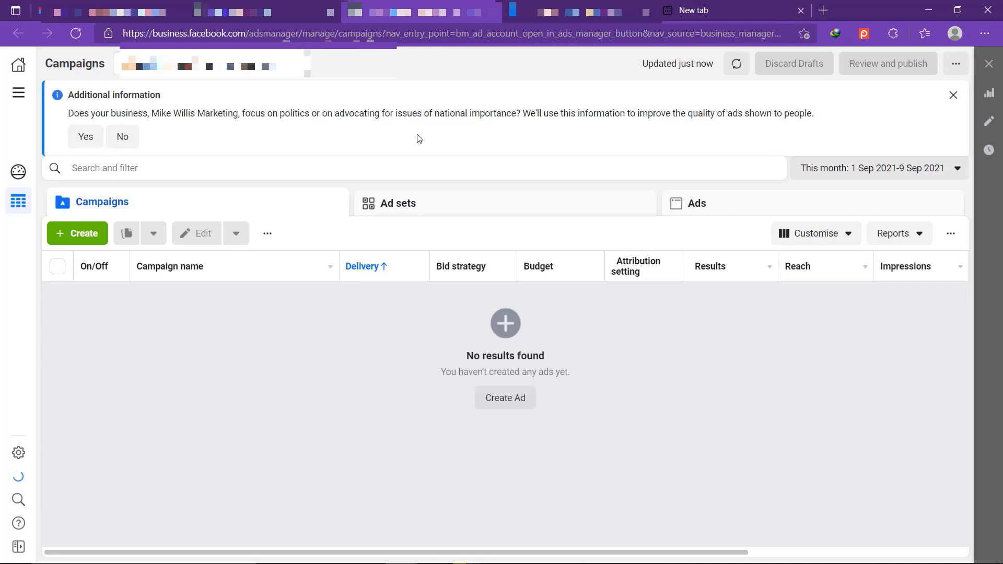
{"action": "left_click", "coordinate": [86, 137]}
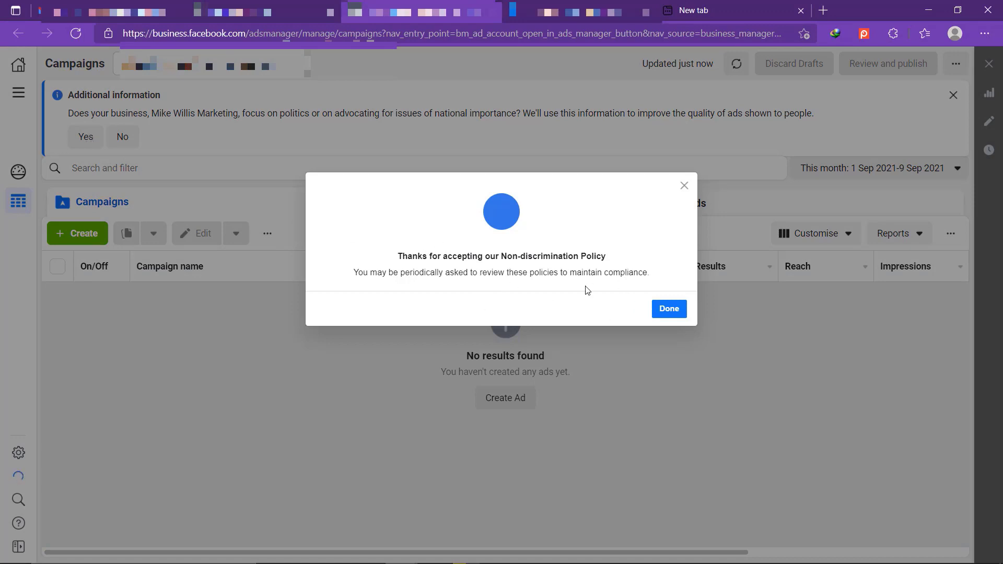
Step: Dismiss the policy confirmation, answer No to political advertising, and begin a new campaign
{"action": "left_click", "coordinate": [669, 309]}
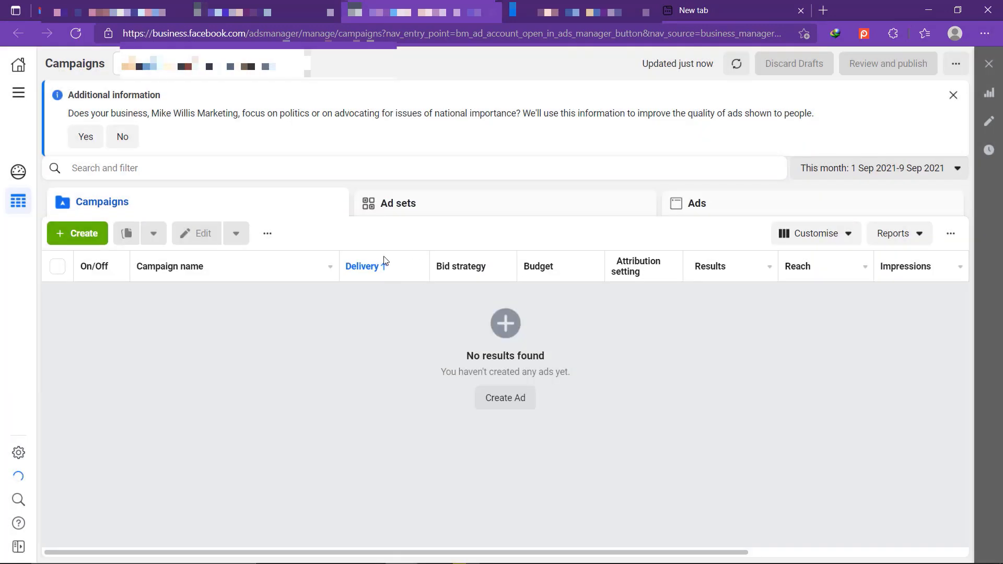
{"action": "left_click", "coordinate": [124, 139]}
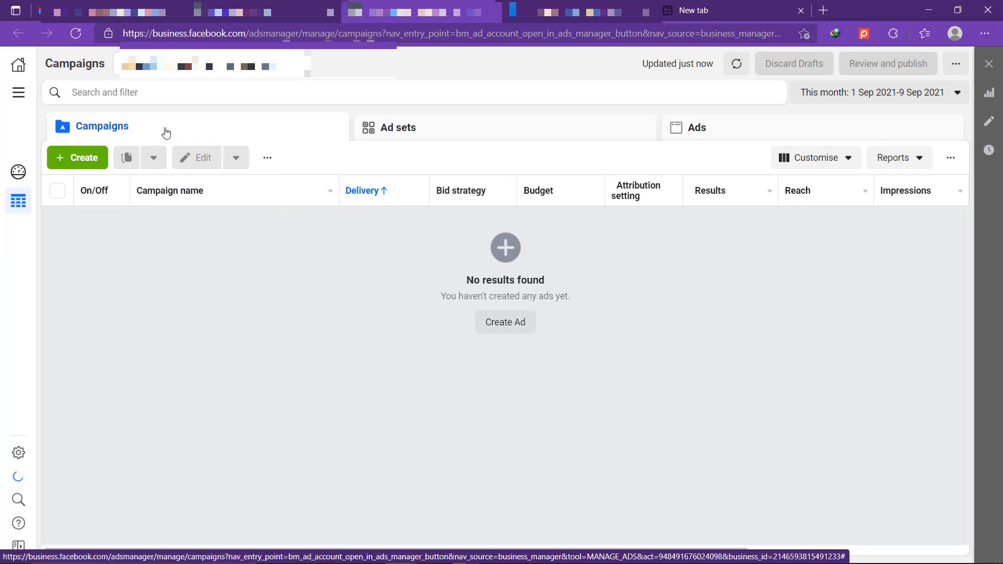
{"action": "left_click", "coordinate": [91, 158]}
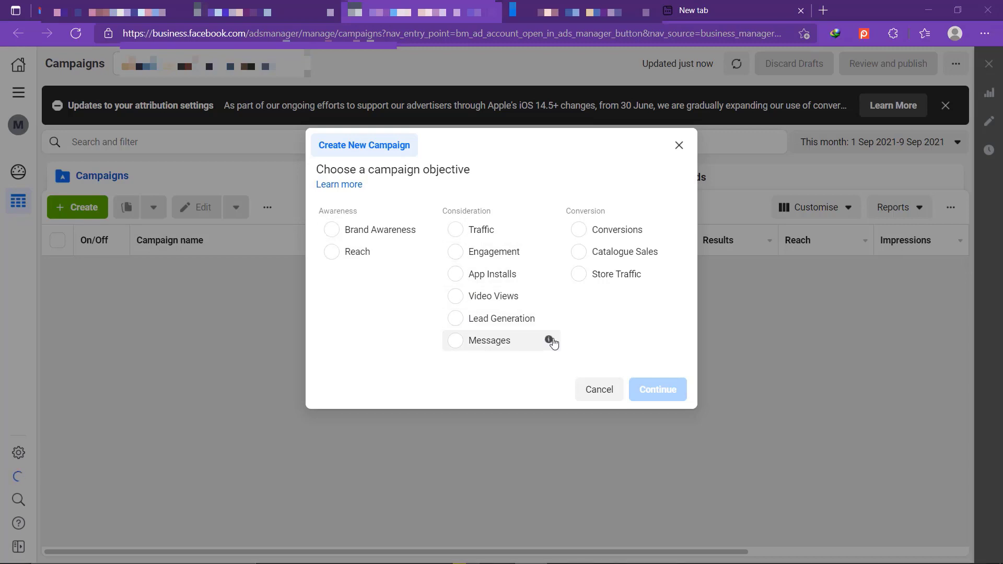
Step: Pick Conversions as the new campaign's objective and continue
{"action": "mouse_move", "coordinate": [546, 297]}
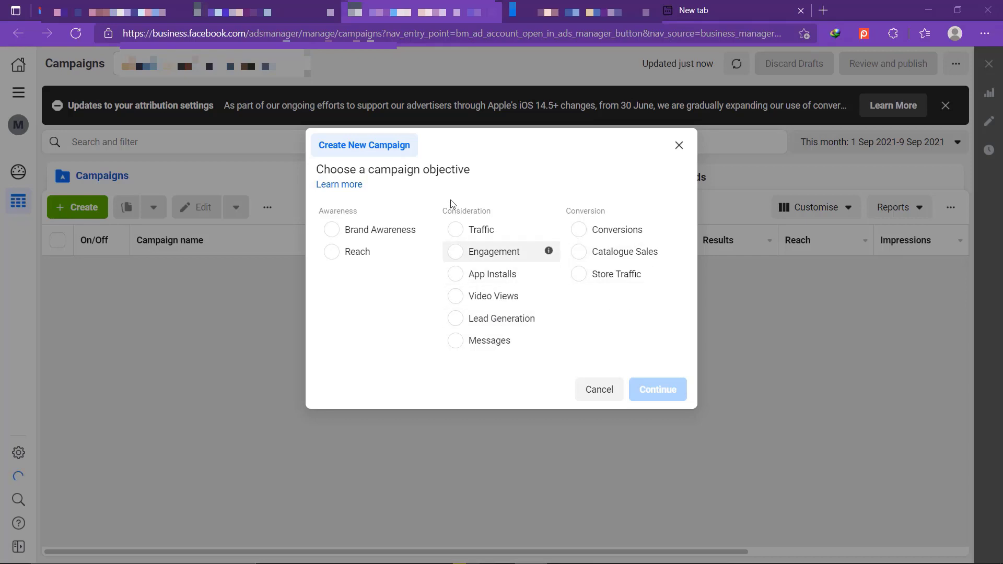
{"action": "left_click", "coordinate": [579, 234]}
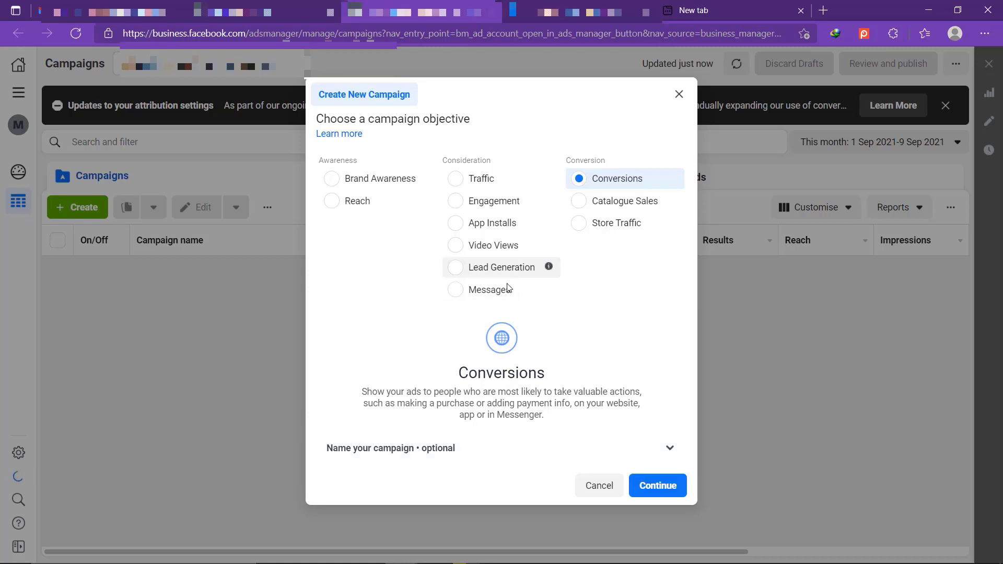
{"action": "left_click", "coordinate": [642, 486]}
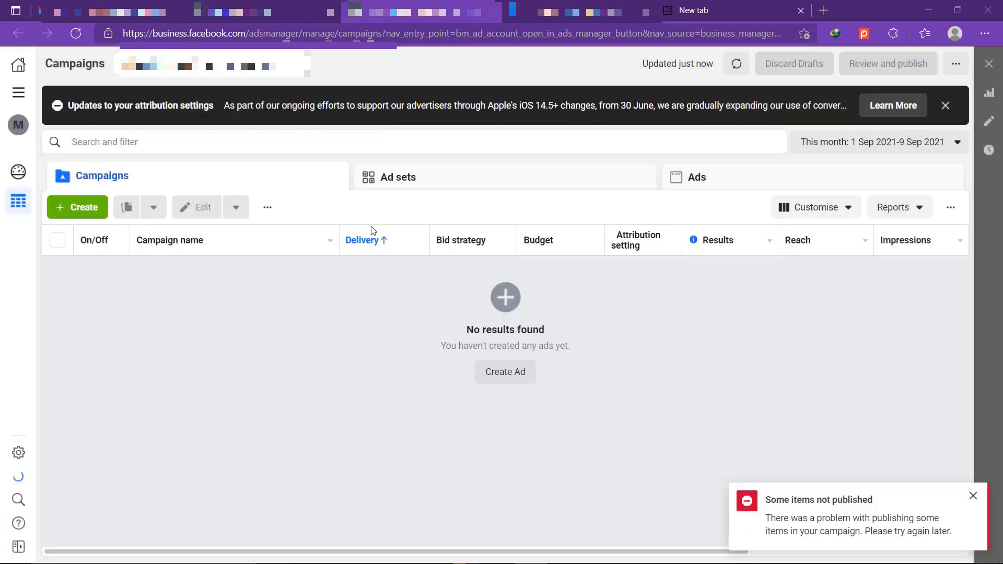
Step: Close the Create New Campaign window with Esc, leaving the campaigns list empty
{"action": "key", "text": "Escape"}
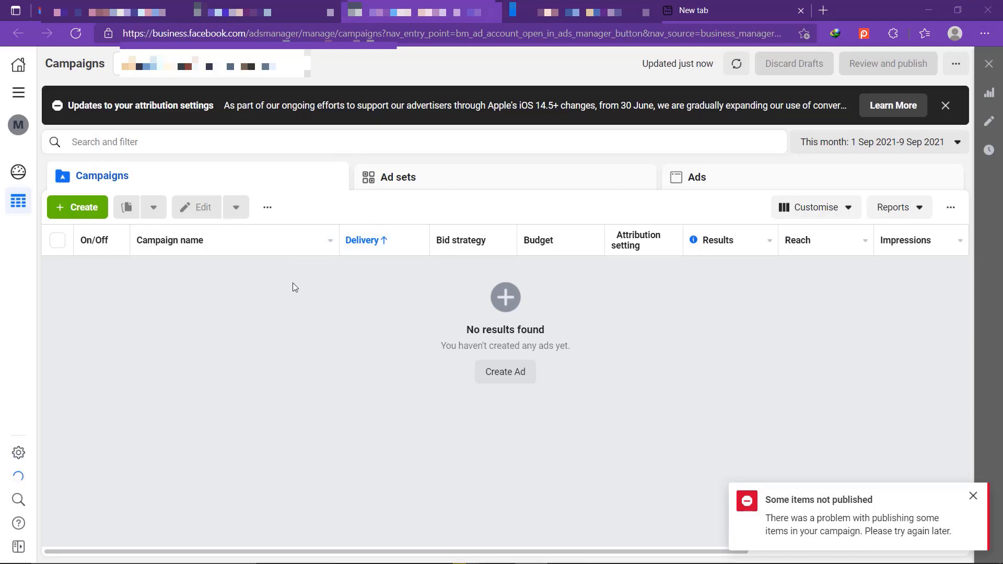